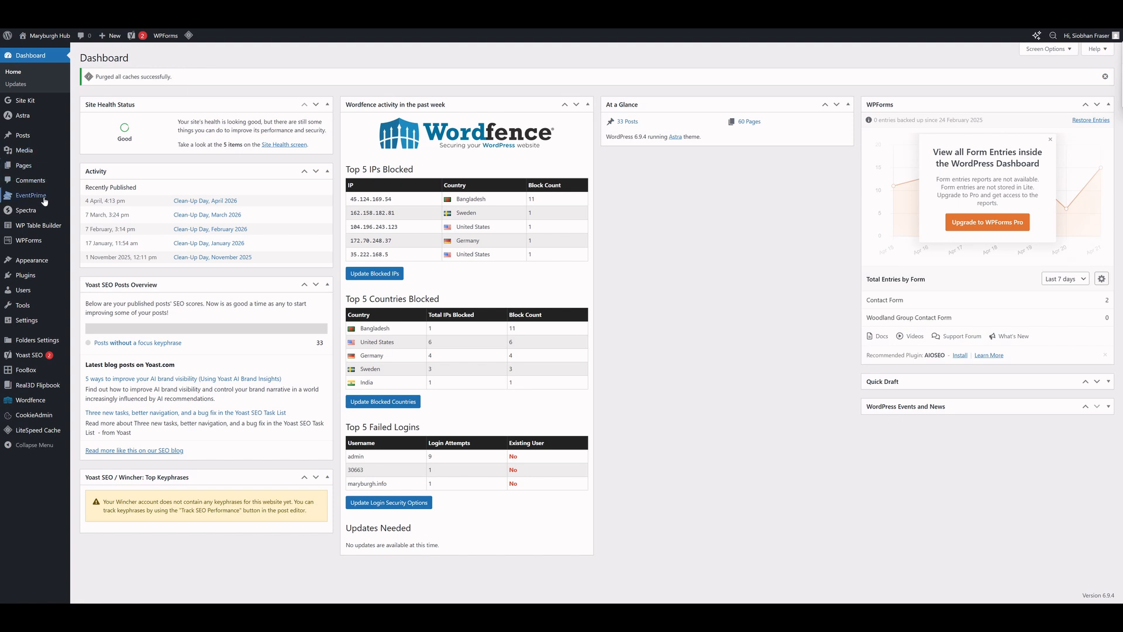
Step: Create a new EventPrime event titled "Den Building in the Woodland"
{"action": "mouse_move", "coordinate": [38, 195]}
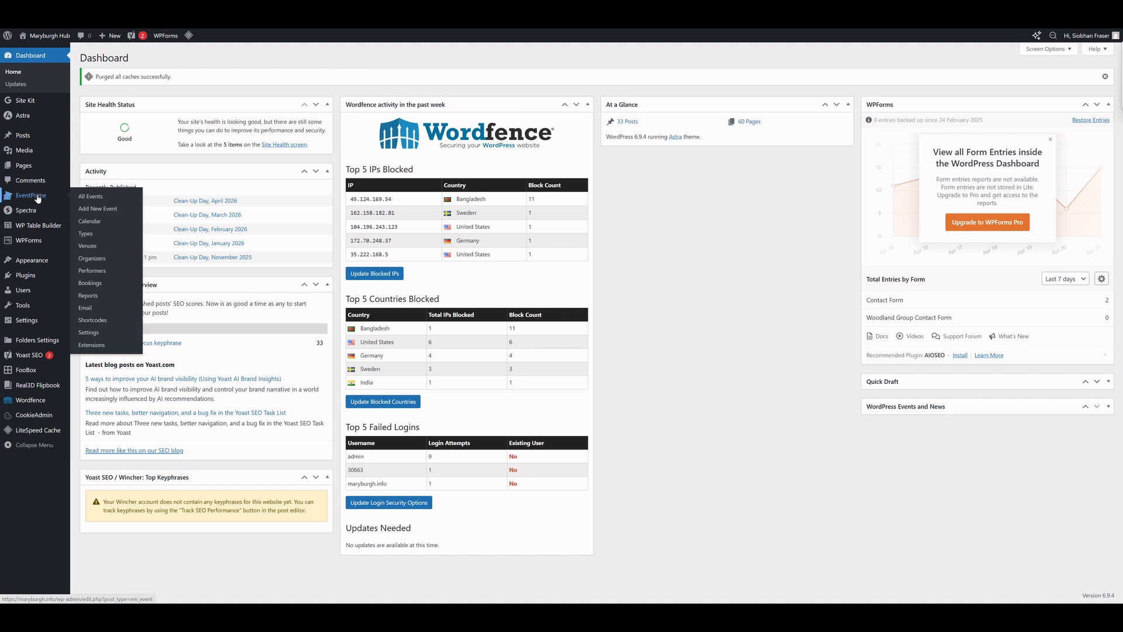
{"action": "left_click", "coordinate": [57, 200]}
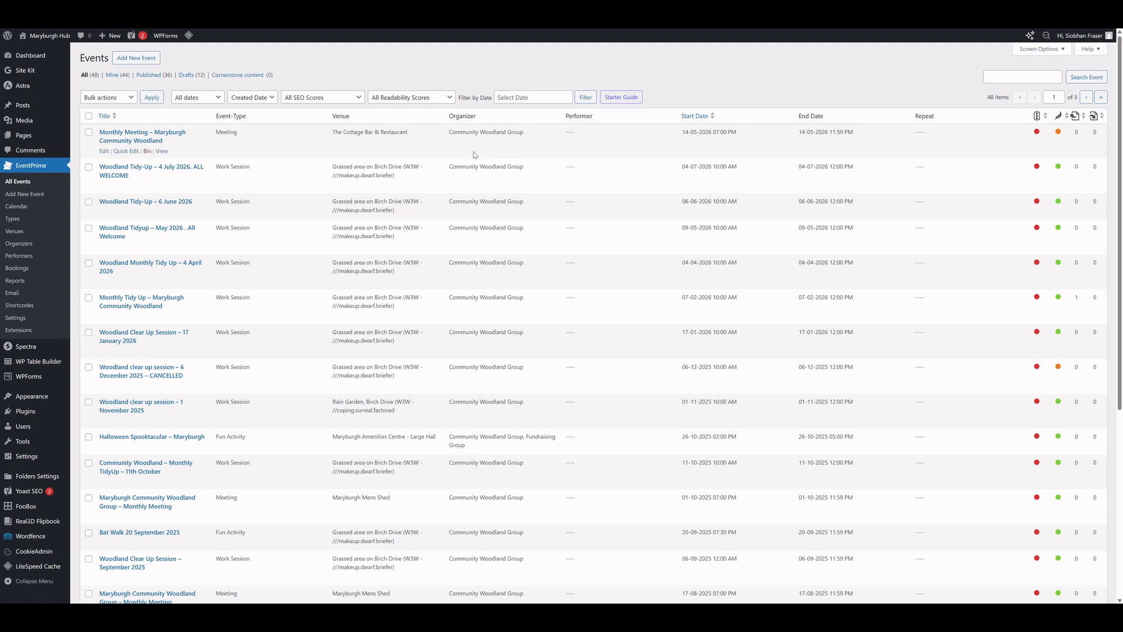
{"action": "left_click", "coordinate": [136, 58]}
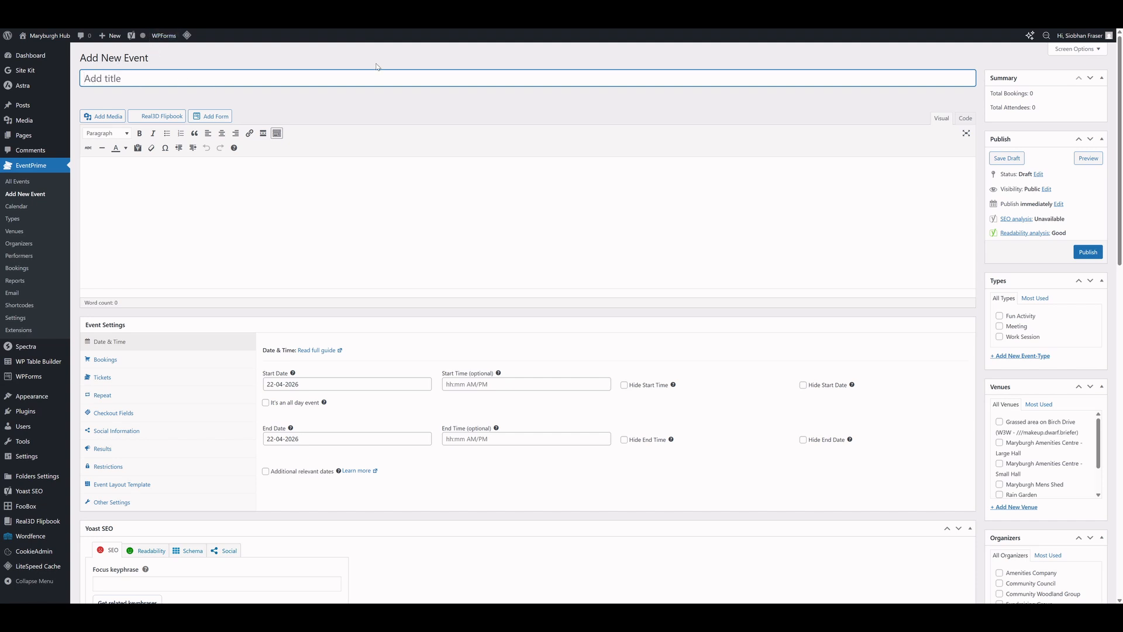
{"action": "type", "text": "D"}
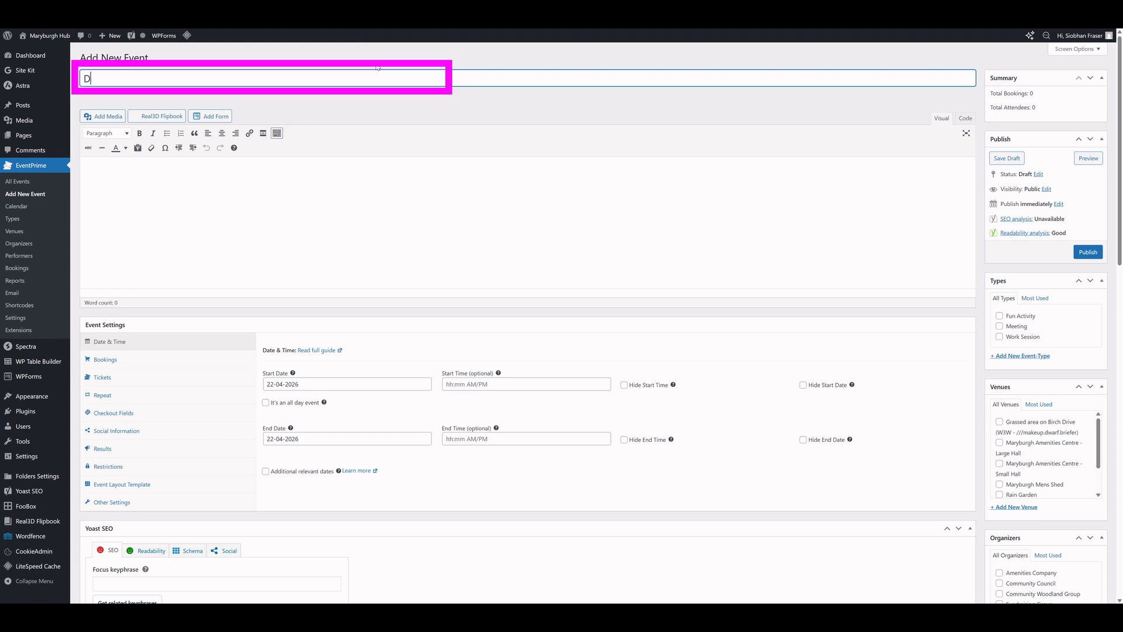
{"action": "type", "text": "en Building in the Woodland"}
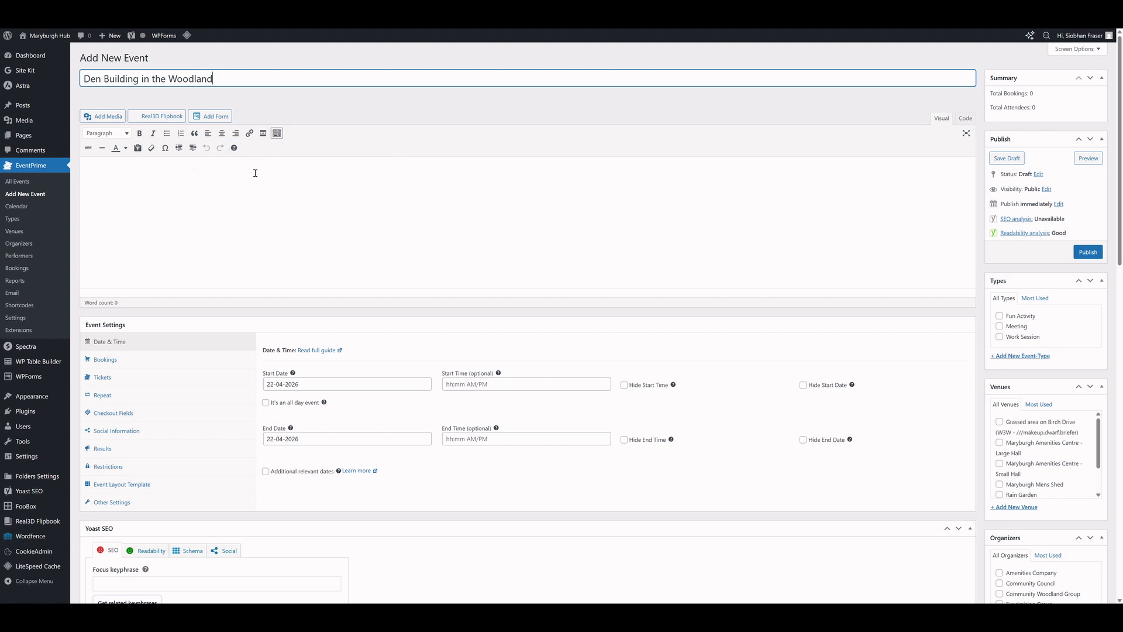
Step: Add the event description, opening with "Don't miss out!" and including question headings on what to bring, the cost and age limits
{"action": "left_click", "coordinate": [311, 182]}
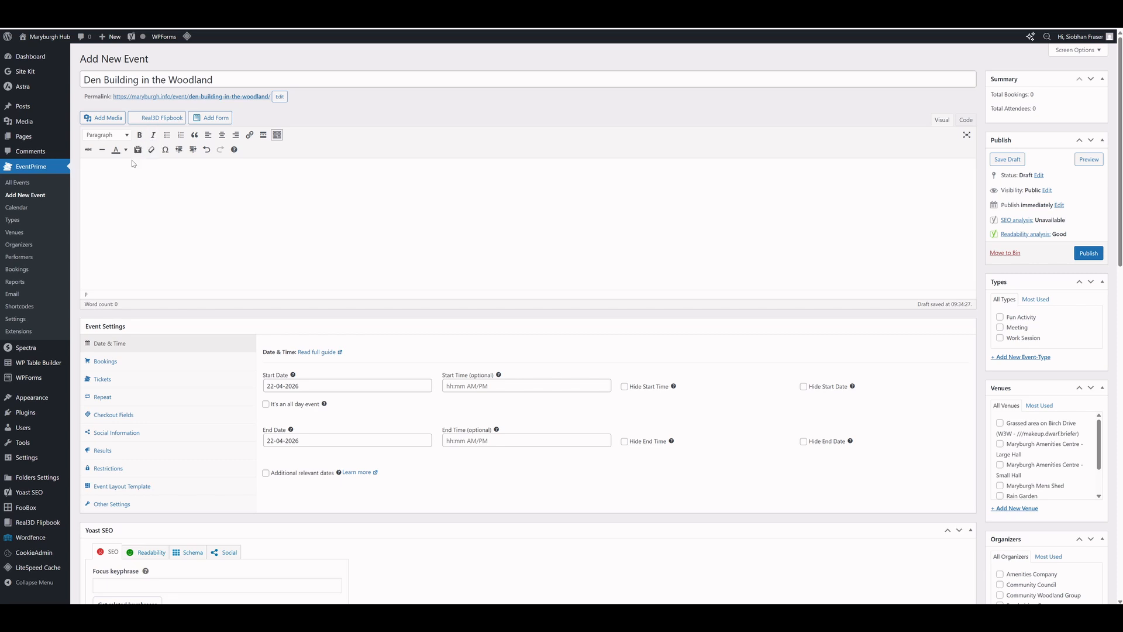
{"action": "left_click", "coordinate": [93, 166]}
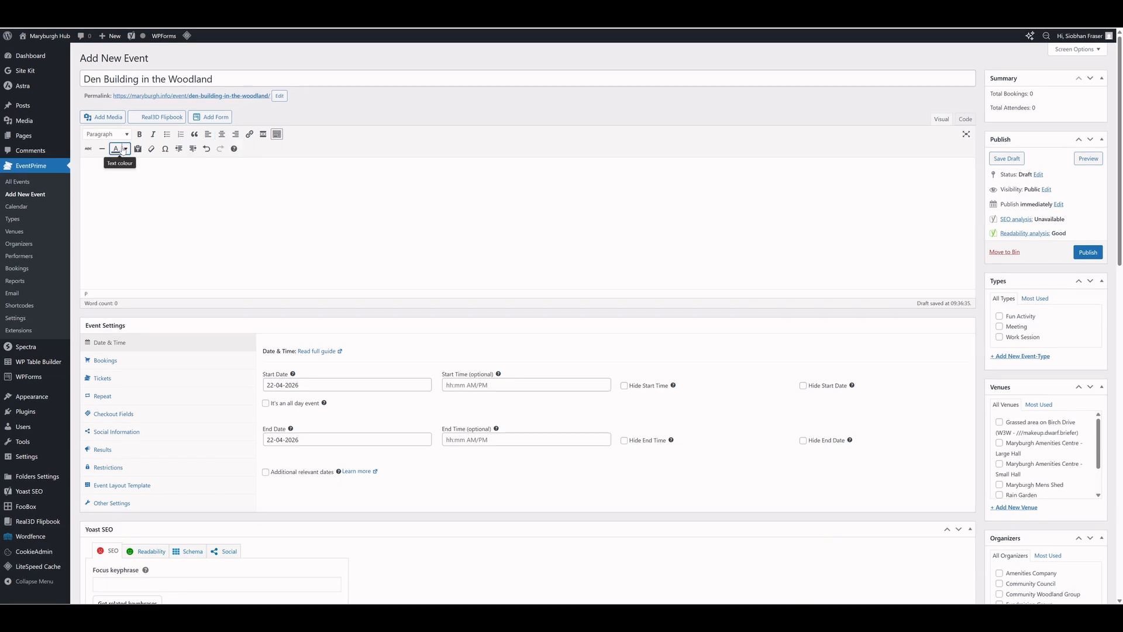
{"action": "type", "text": "Don't miss out! We're delighted to announce that we will be running a Den Building session again this year. What Do I Bring? This is where you will give further details of what you want participants to bring with them. What's the Cost? This is where you can give further information about the cost Are there any age limits? This is where you can give any information about age limits."}
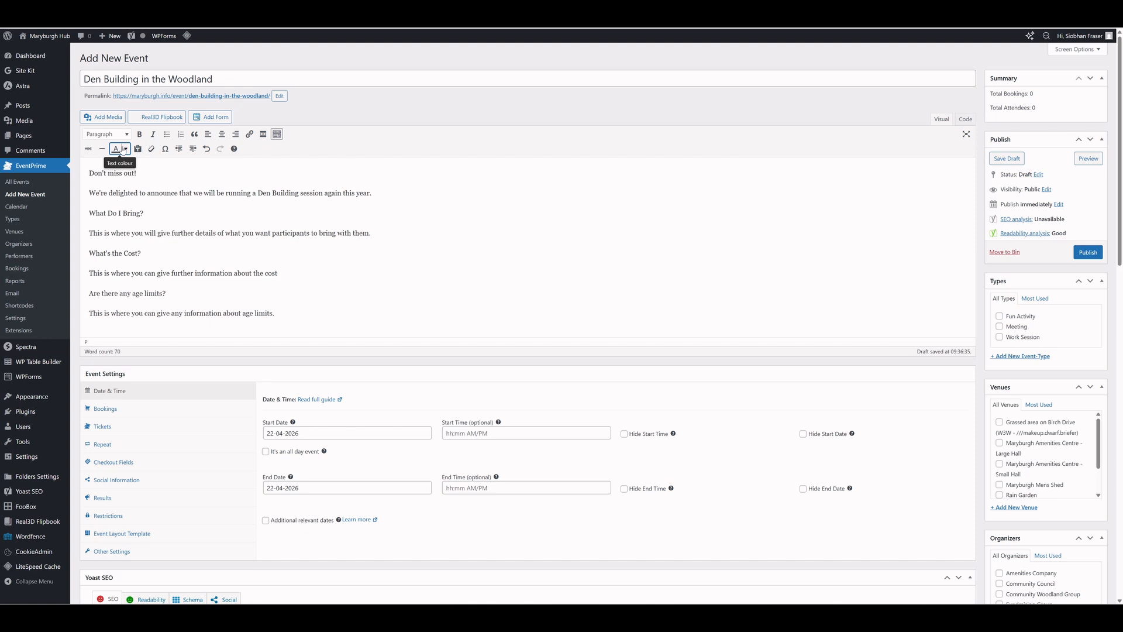
Step: Make the "Don't miss out!" and "What Do I Bring?" lines bold and the "What's the Cost?" line italic
{"action": "left_click", "coordinate": [143, 170]}
{"action": "left_click_drag", "start_coordinate": [143, 171], "coordinate": [88, 173]}
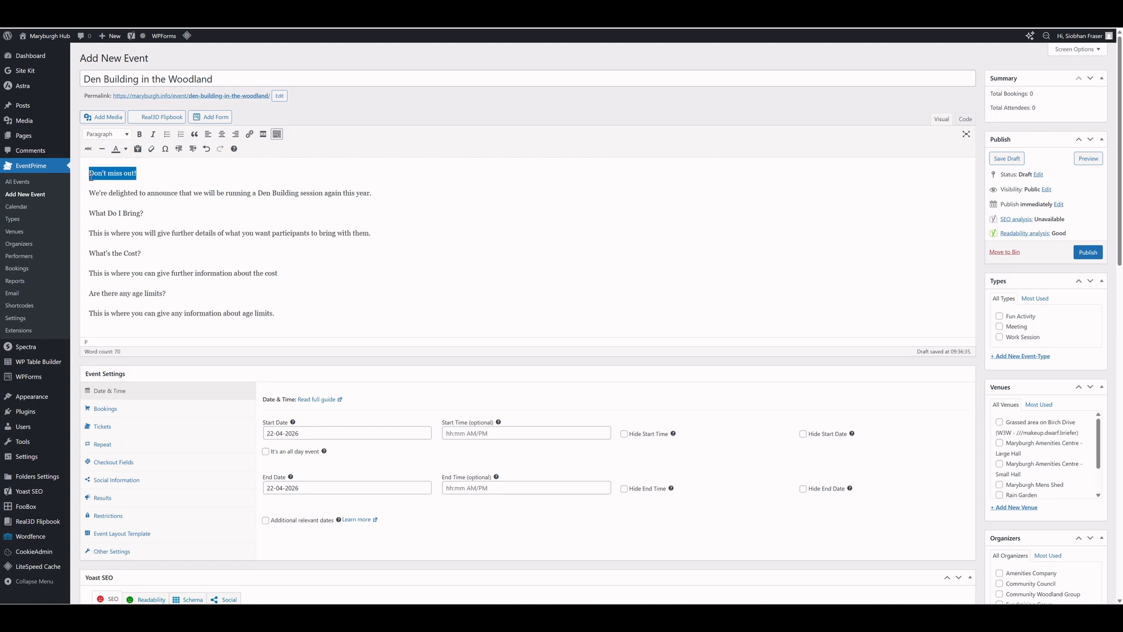
{"action": "left_click", "coordinate": [139, 135]}
{"action": "left_click_drag", "start_coordinate": [144, 213], "coordinate": [87, 214]}
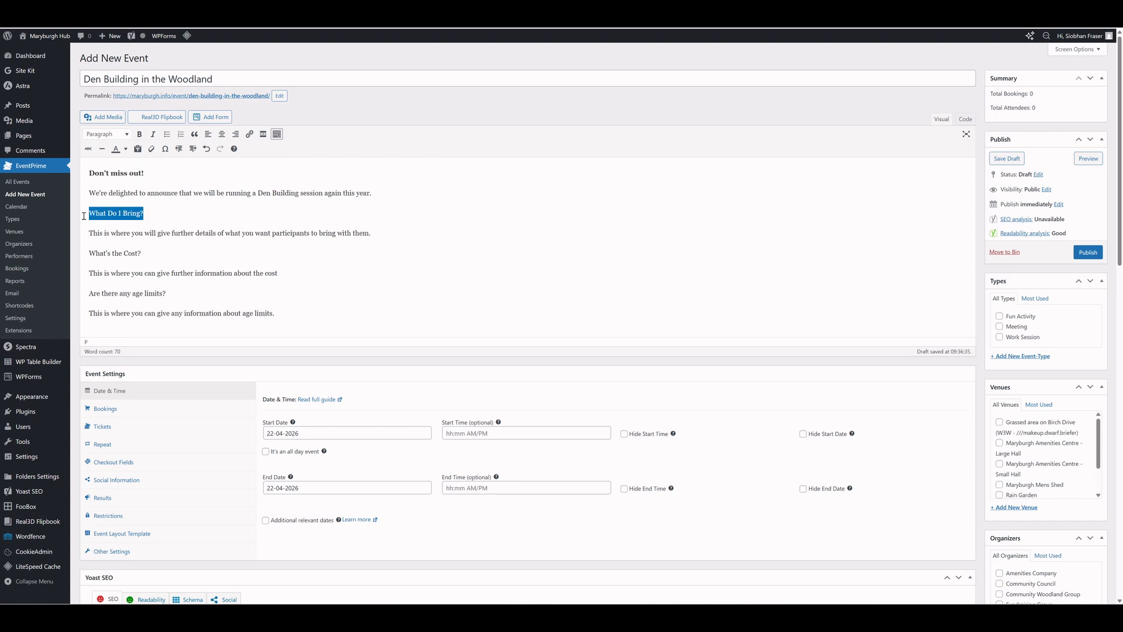
{"action": "left_click", "coordinate": [139, 135]}
{"action": "left_click_drag", "start_coordinate": [142, 253], "coordinate": [87, 254]}
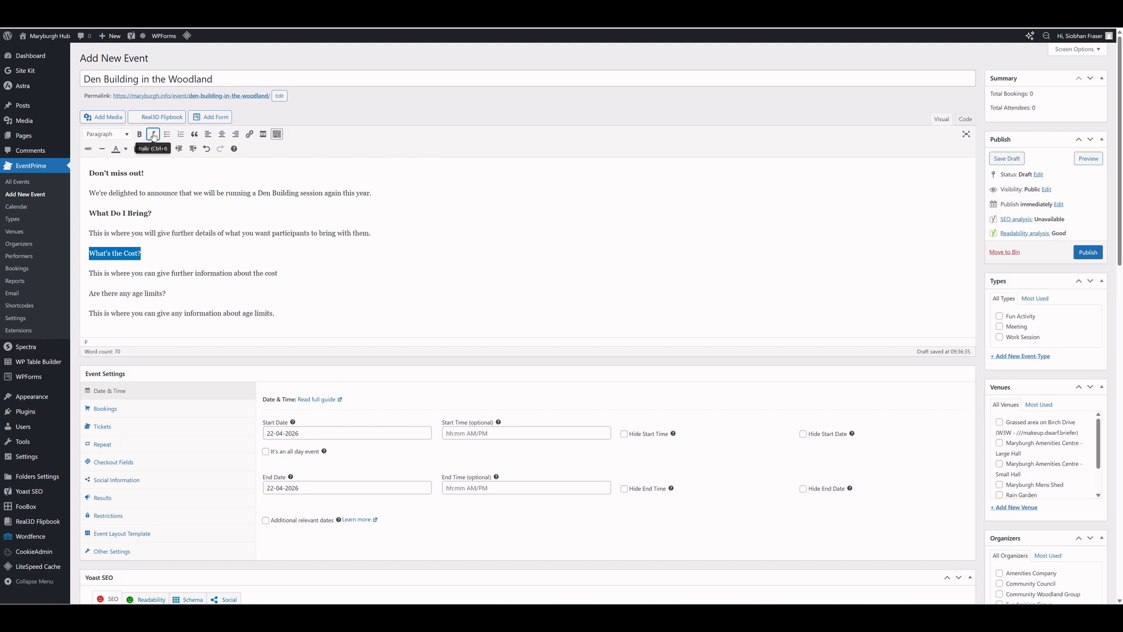
{"action": "left_click", "coordinate": [153, 135]}
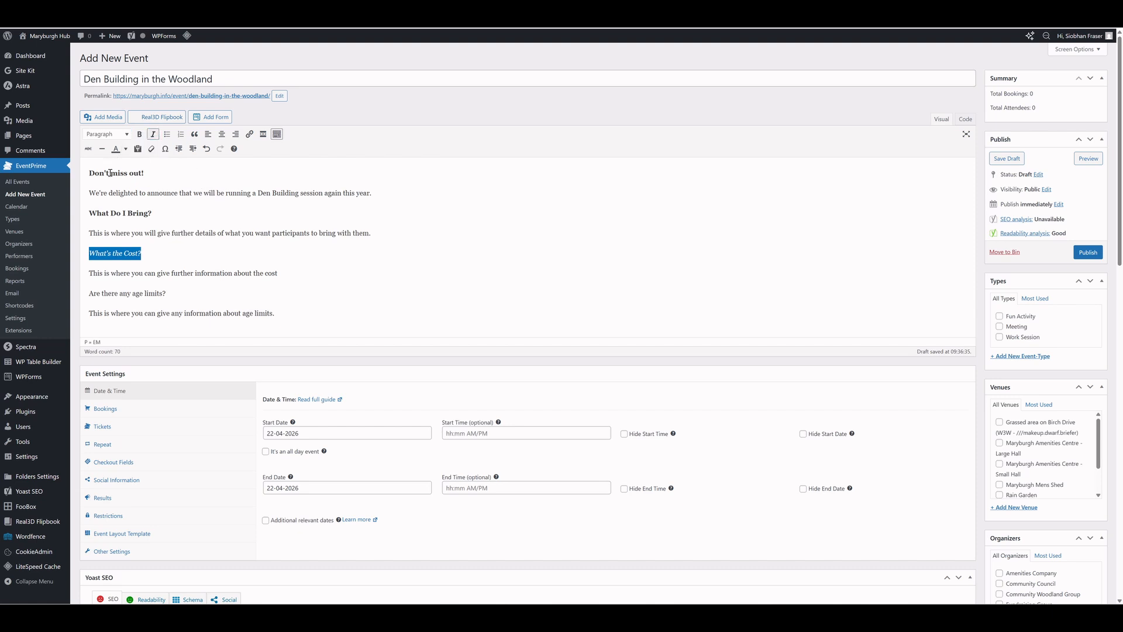
Step: Try centre alignment on the "Don't miss out!" line and restore its left alignment
{"action": "left_click_drag", "start_coordinate": [154, 170], "coordinate": [83, 171]}
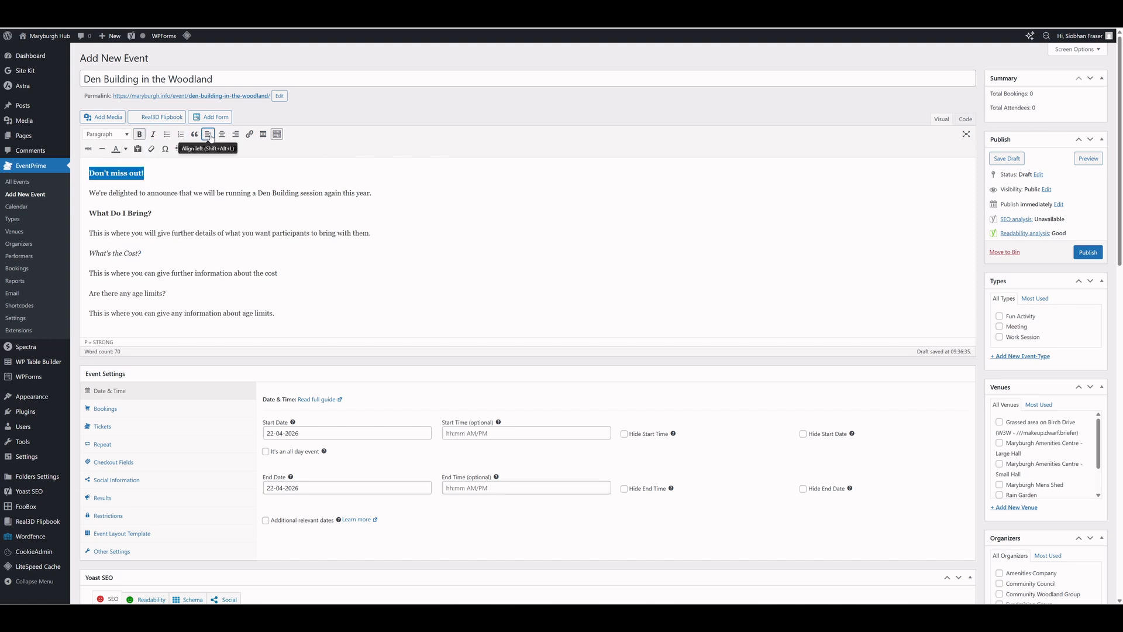
{"action": "left_click", "coordinate": [221, 135]}
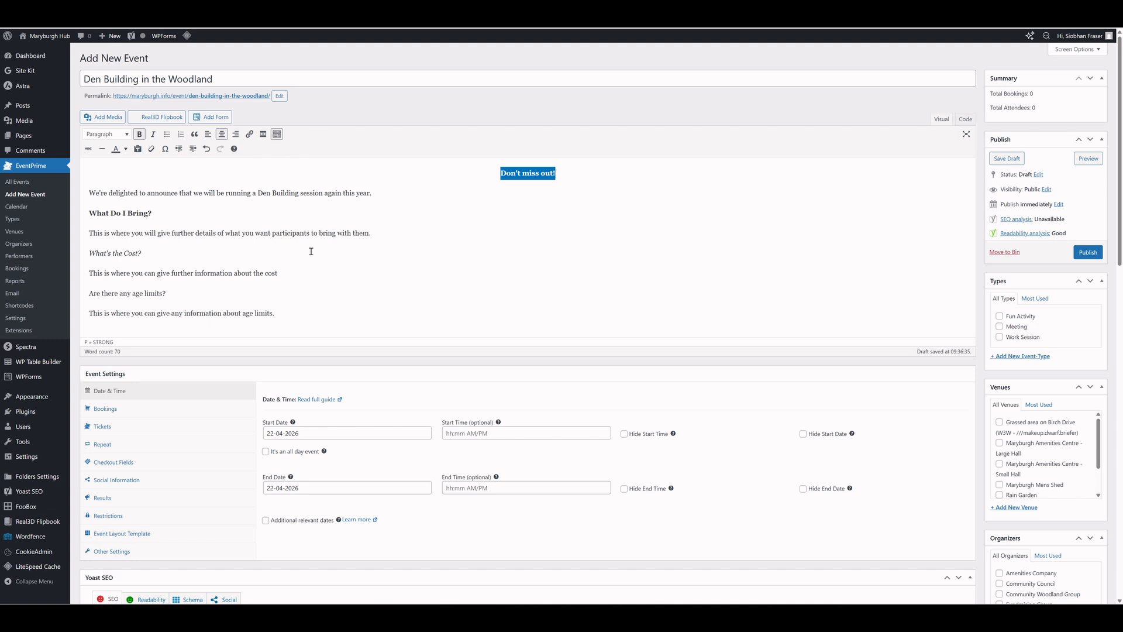
{"action": "left_click", "coordinate": [207, 135]}
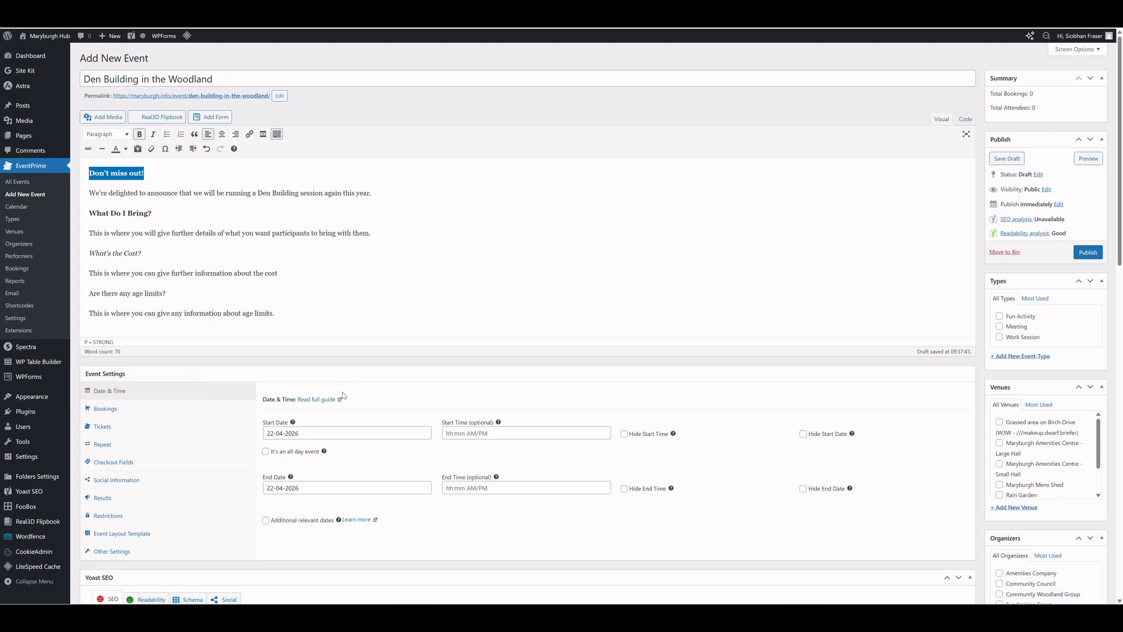
Step: Set the event's start date to 22-06-2026 and its start time to 06:00 PM
{"action": "left_click", "coordinate": [305, 433]}
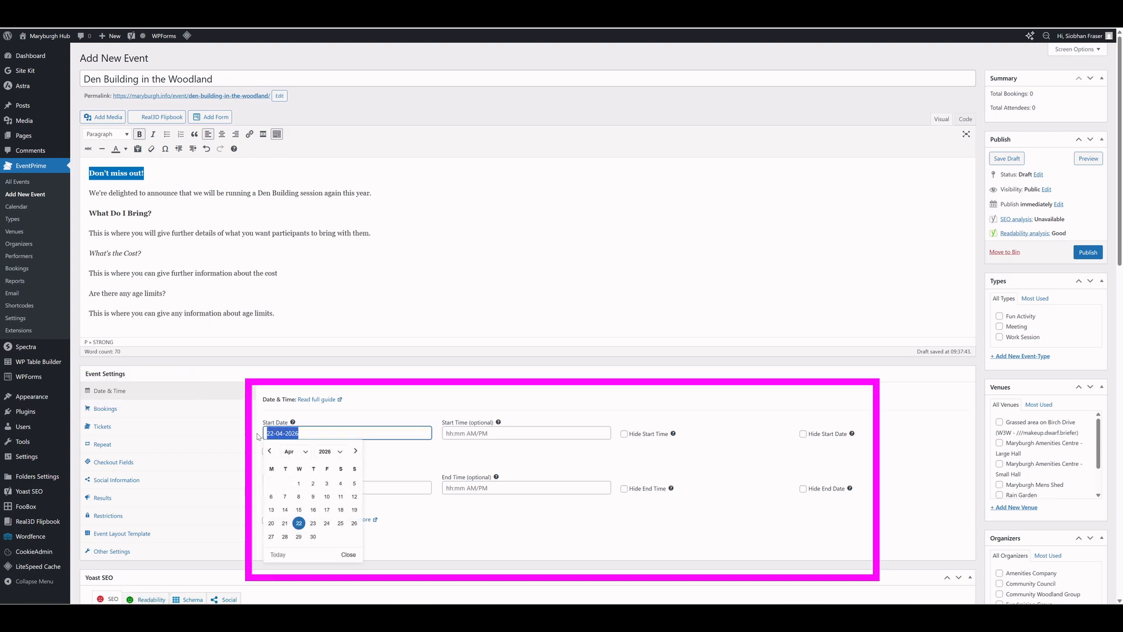
{"action": "left_click", "coordinate": [356, 451]}
{"action": "left_click", "coordinate": [356, 451]}
{"action": "left_click", "coordinate": [272, 523]}
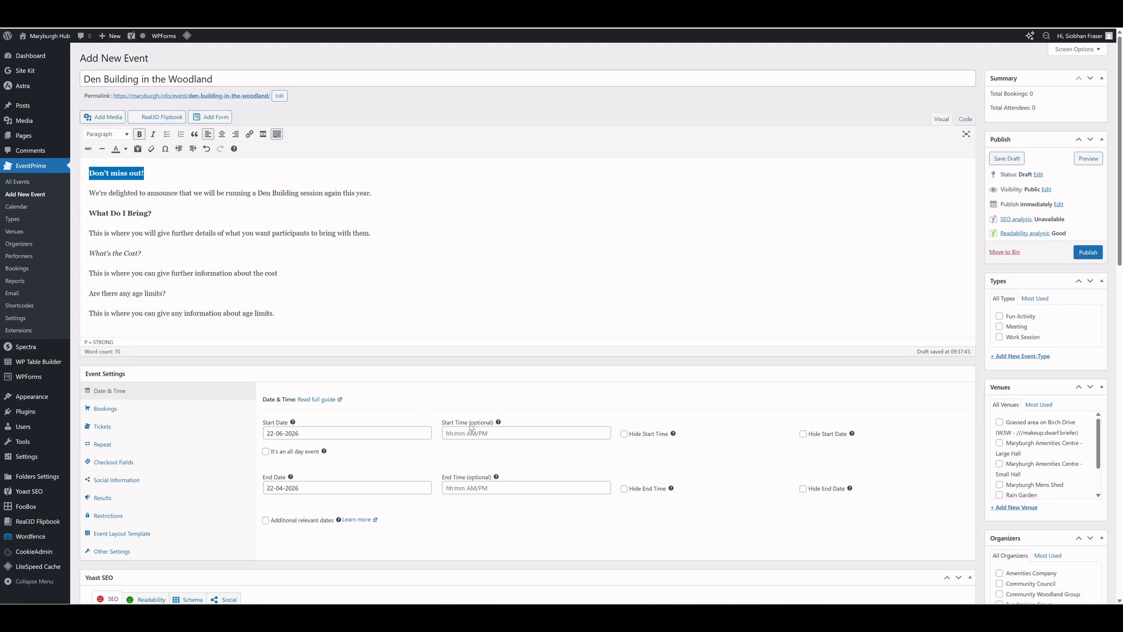
{"action": "left_click", "coordinate": [488, 433]}
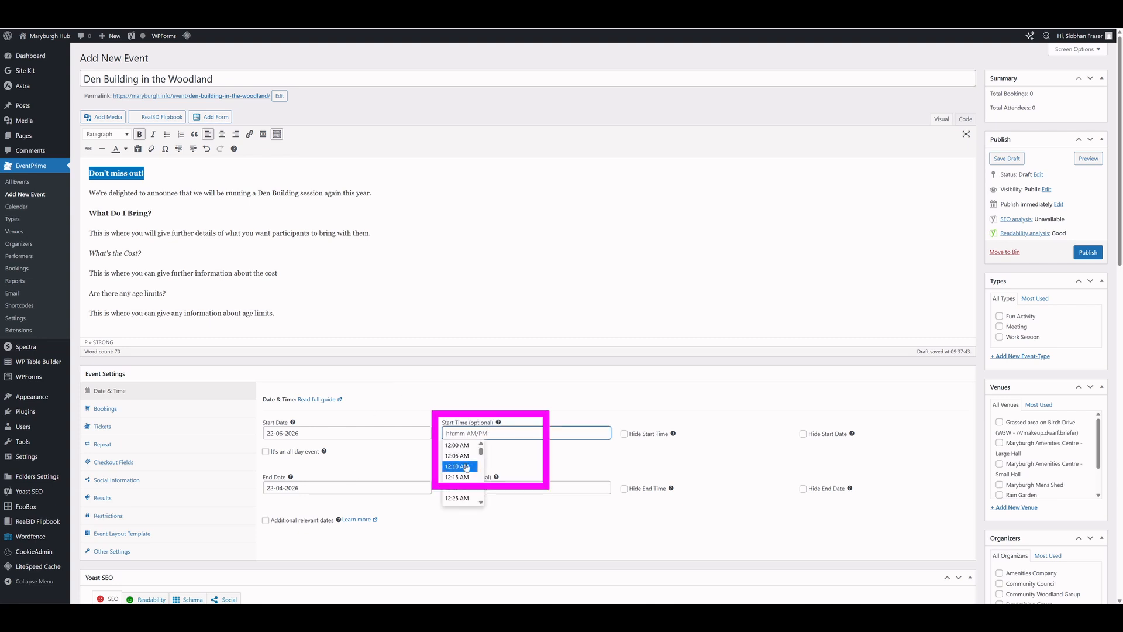
{"action": "type", "text": "6"}
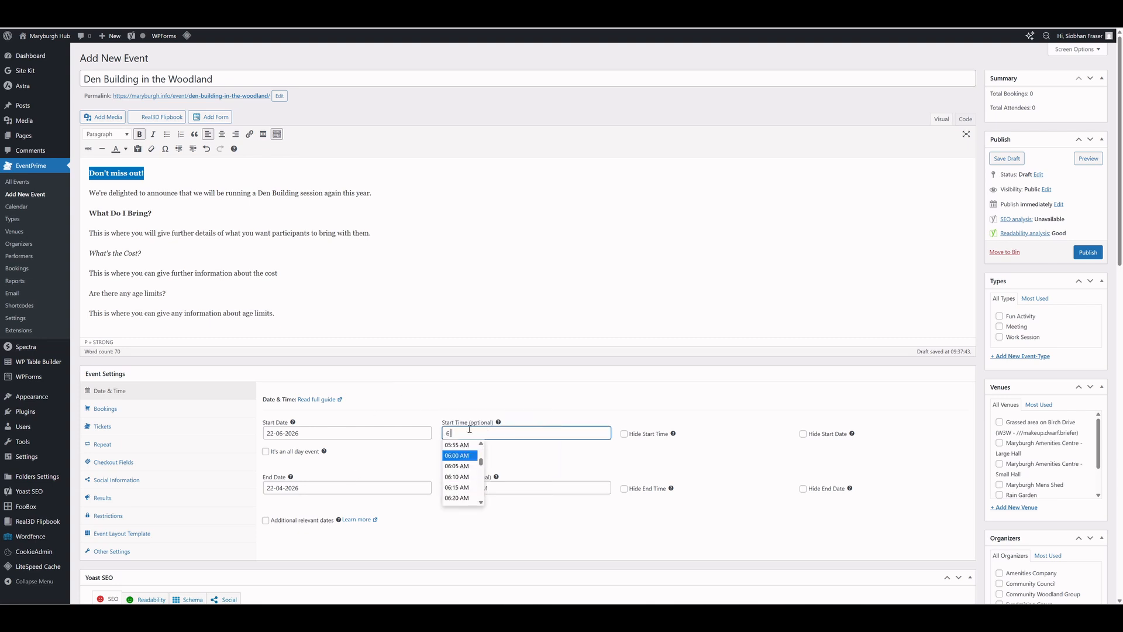
{"action": "type", "text": " p"}
{"action": "left_click", "coordinate": [458, 456]}
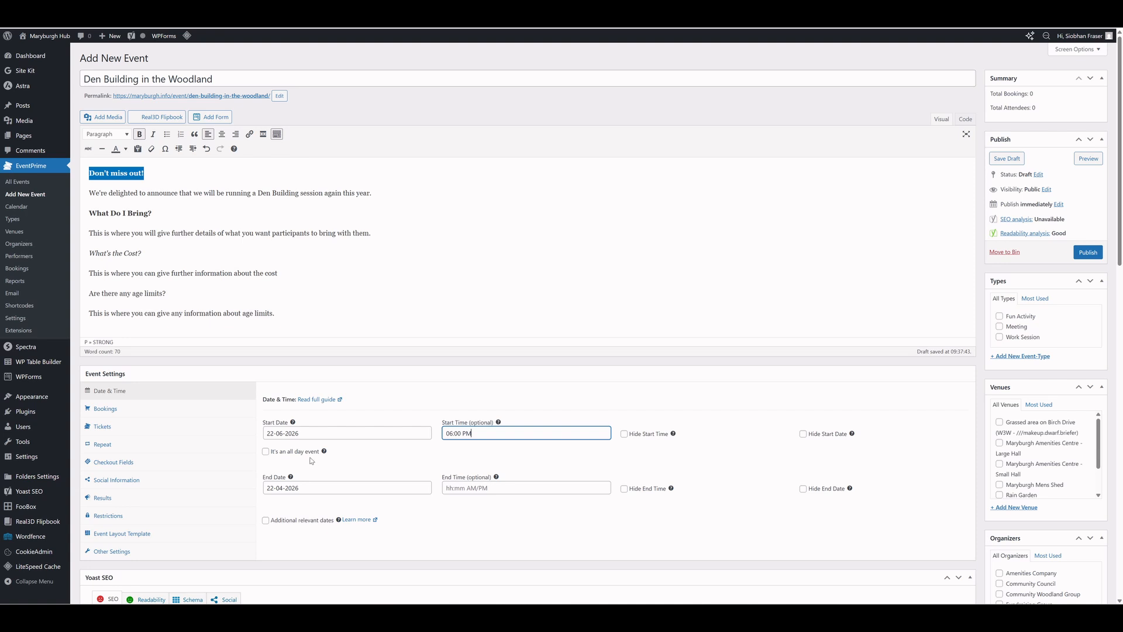
Step: Clear the event's end date, leave the end time empty and hide the end time
{"action": "left_click", "coordinate": [371, 469]}
{"action": "left_click_drag", "start_coordinate": [310, 491], "coordinate": [248, 484]}
{"action": "key", "text": "BackSpace"}
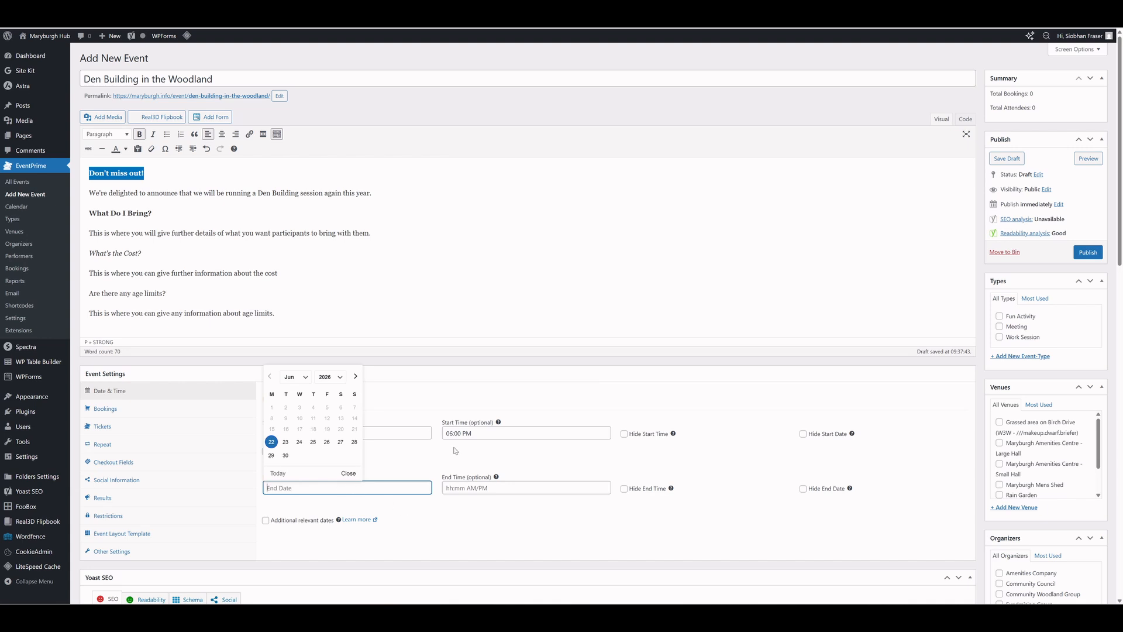
{"action": "key", "text": "Tab"}
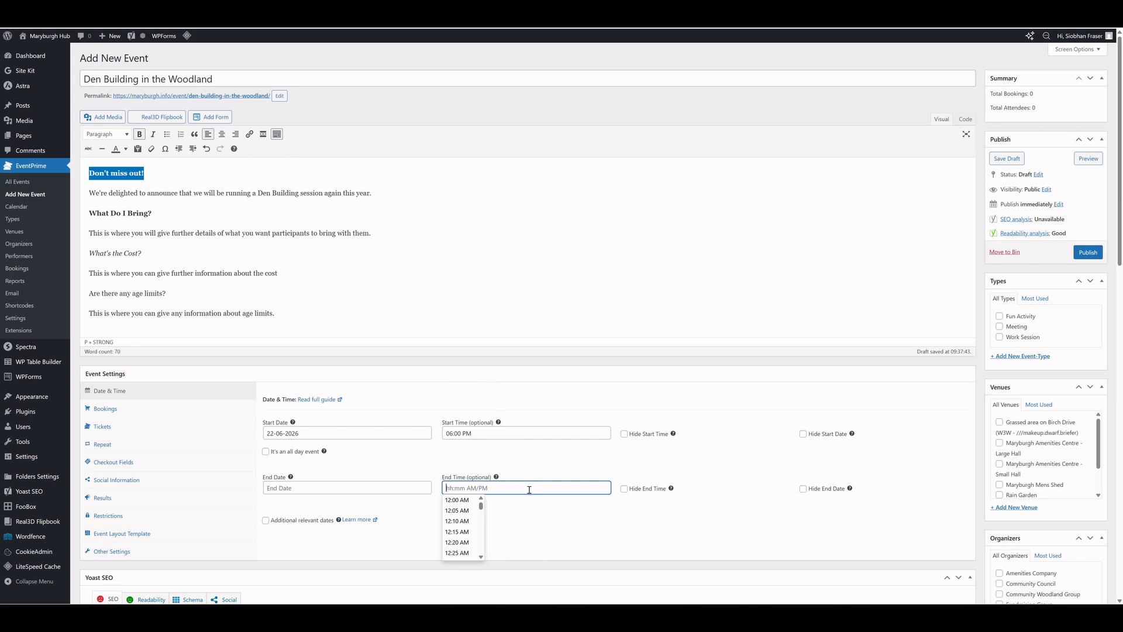
{"action": "left_click", "coordinate": [550, 516]}
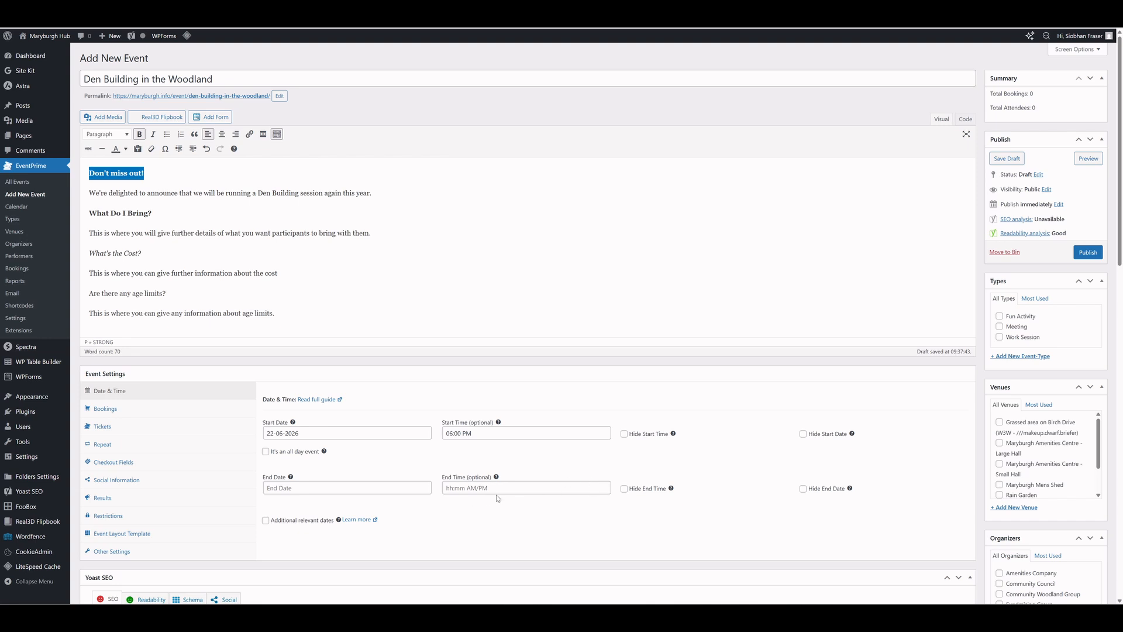
{"action": "left_click", "coordinate": [623, 490]}
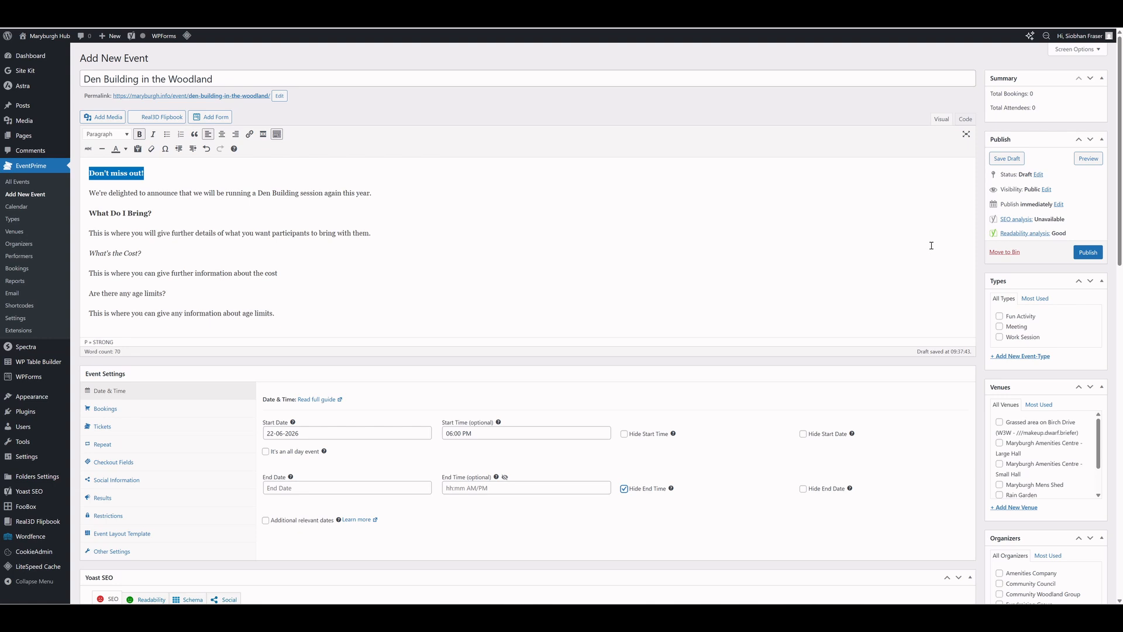
Step: Assign the type Fun Activity, the venue Grassed area on Birch Drive and the organizer Community Woodland Group to the event
{"action": "left_click", "coordinate": [1000, 317]}
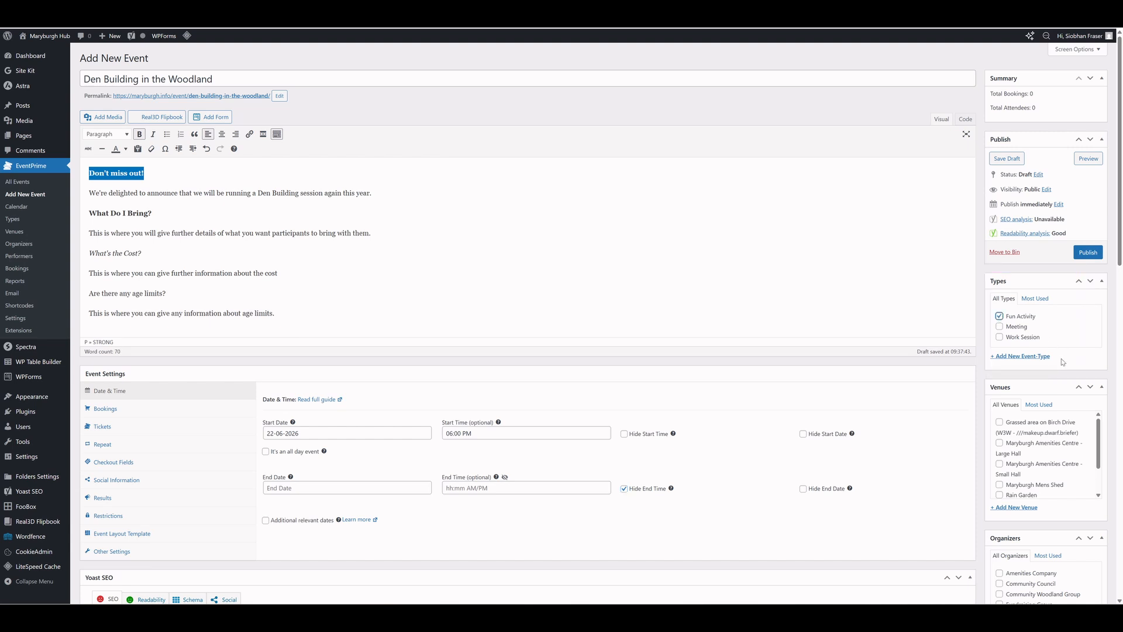
{"action": "left_click", "coordinate": [1000, 423]}
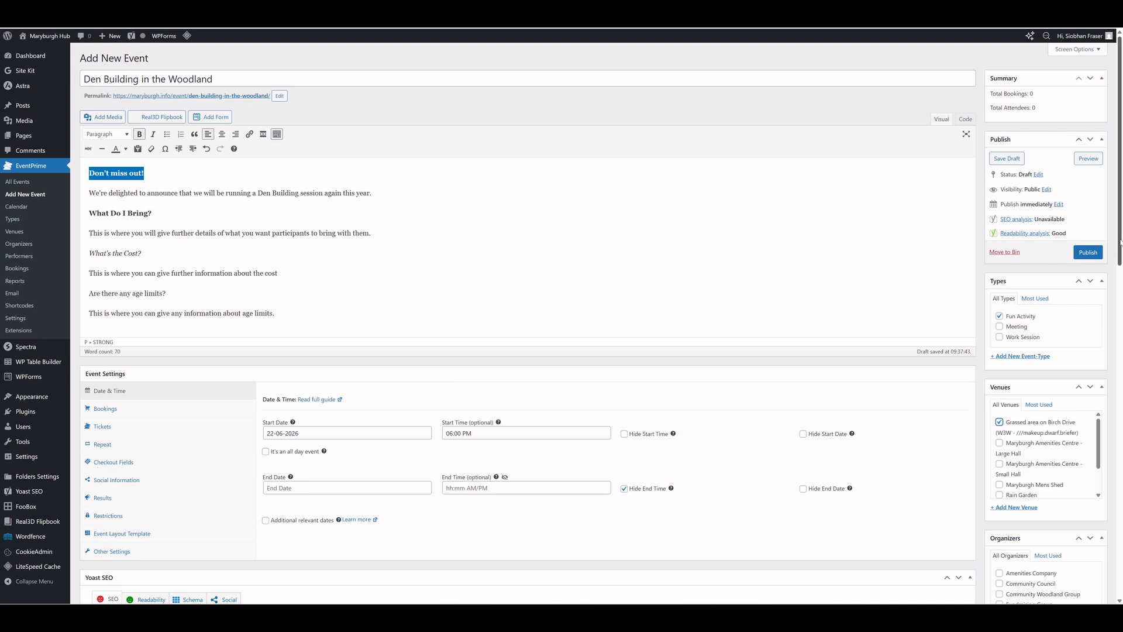
{"action": "scroll", "coordinate": [1119, 245], "scroll_direction": "down", "scroll_amount": 3}
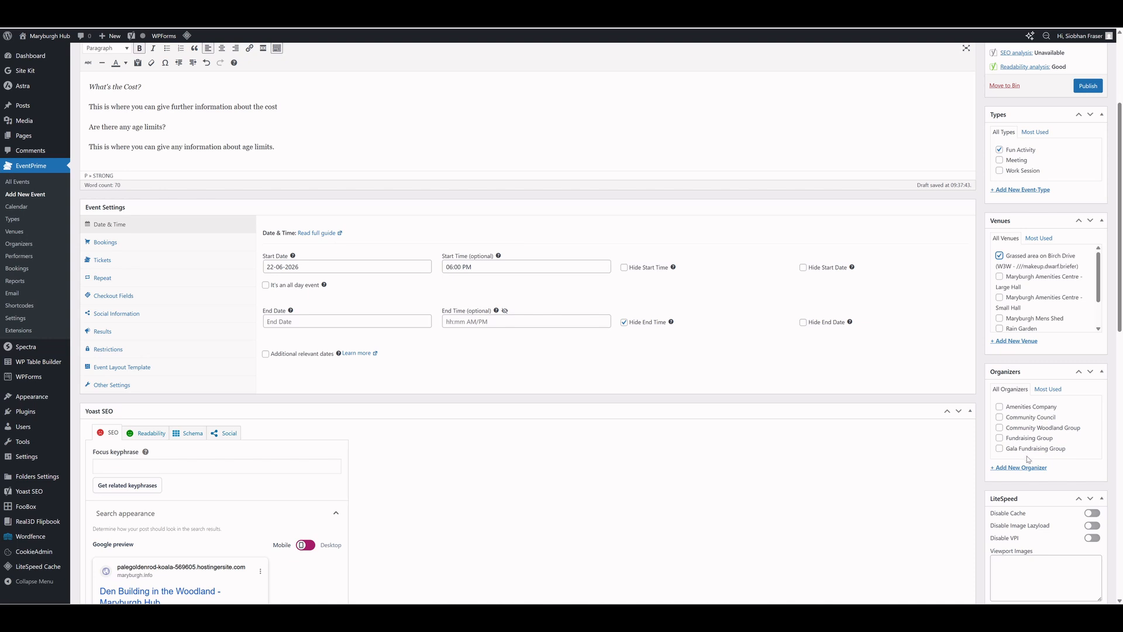
{"action": "left_click", "coordinate": [999, 429]}
Step: Try repeating the event weekly and monthly, and switch repetition off again
{"action": "left_click", "coordinate": [104, 280]}
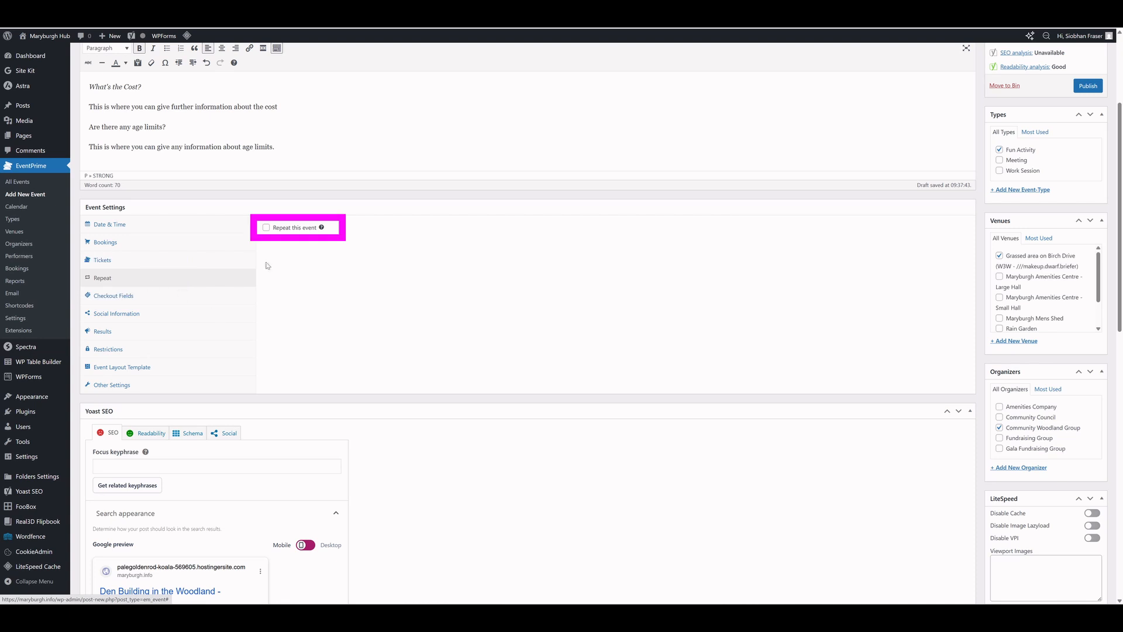
{"action": "left_click", "coordinate": [266, 228]}
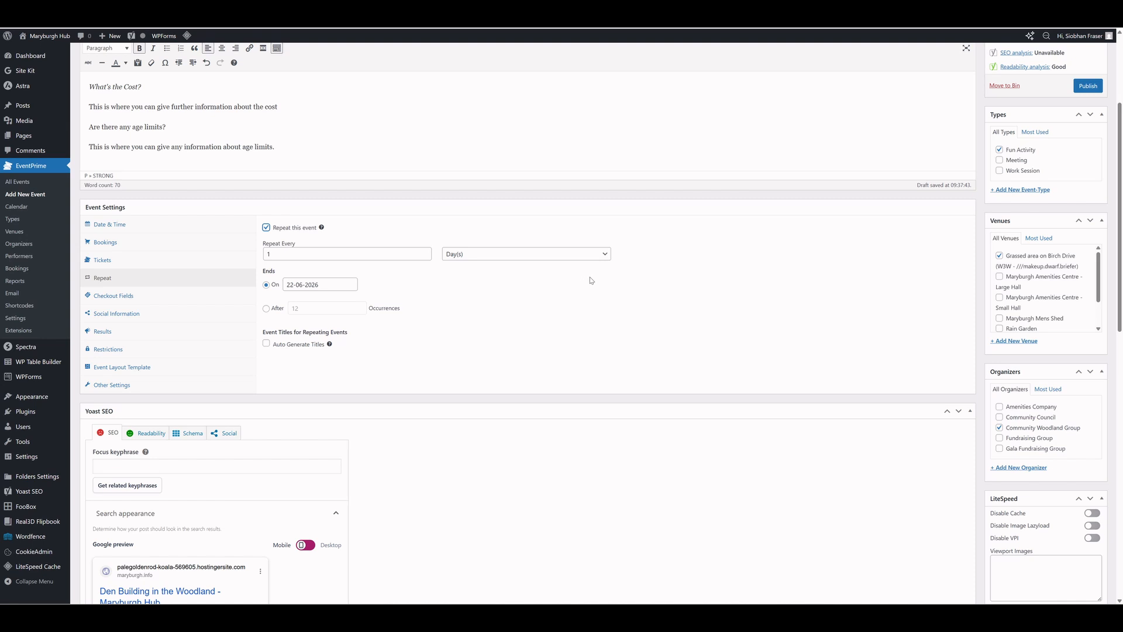
{"action": "left_click", "coordinate": [604, 255]}
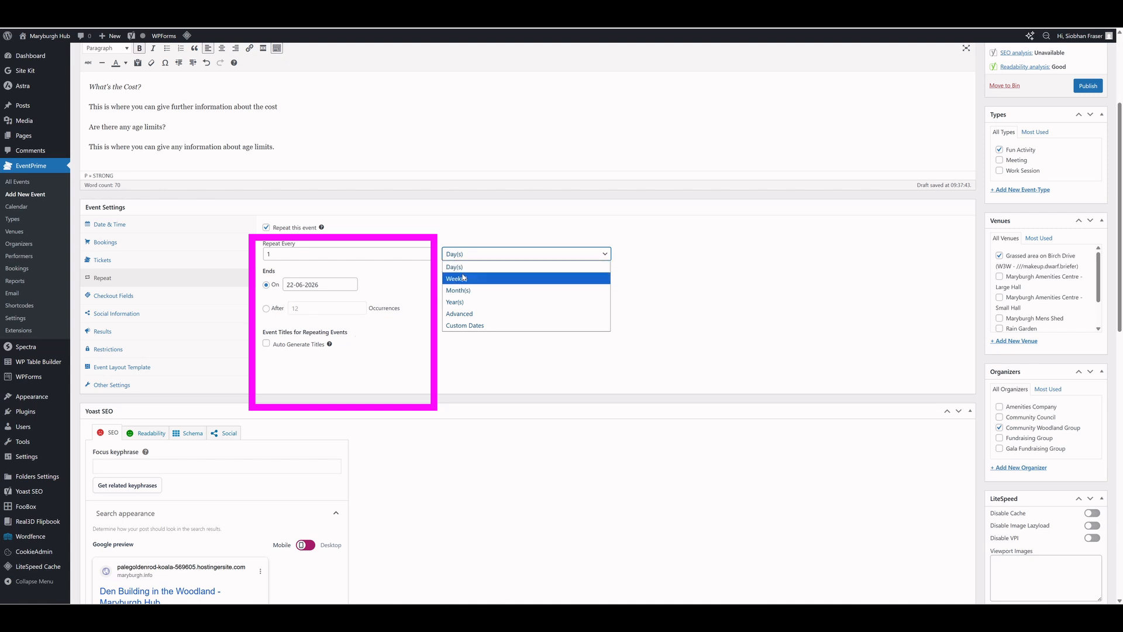
{"action": "left_click", "coordinate": [482, 279]}
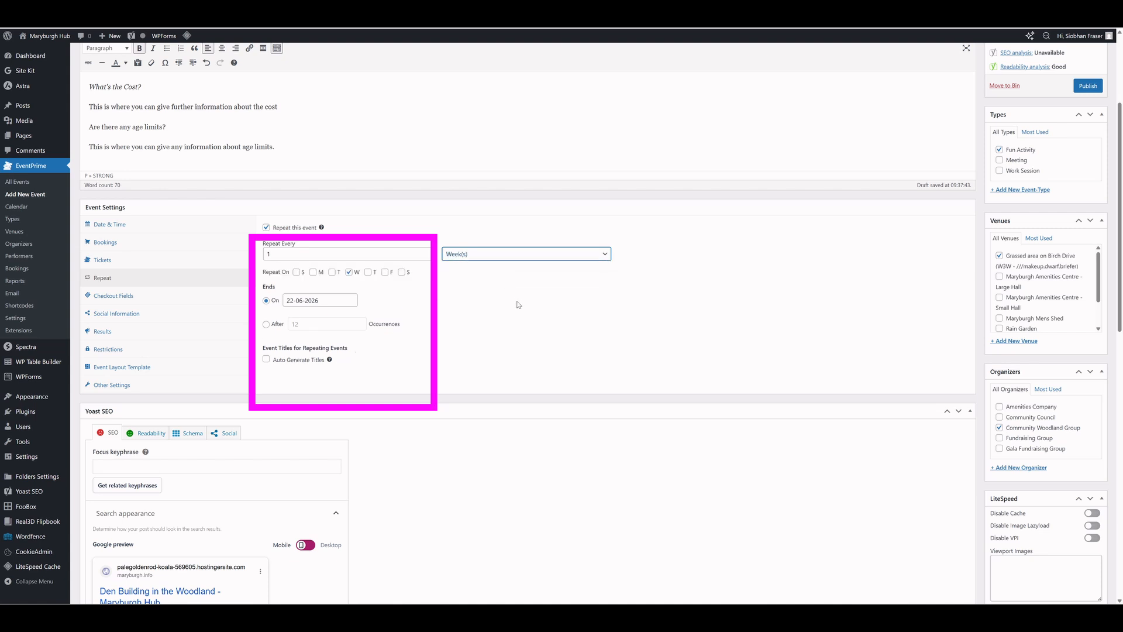
{"action": "left_click", "coordinate": [604, 258]}
{"action": "left_click", "coordinate": [585, 290]}
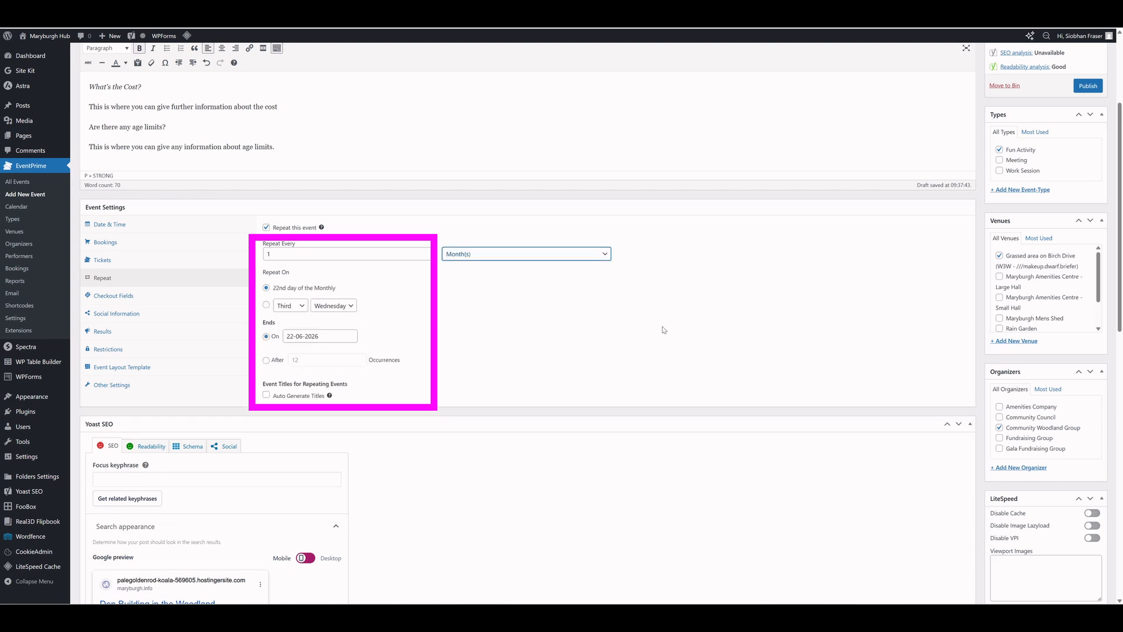
{"action": "left_click", "coordinate": [266, 228]}
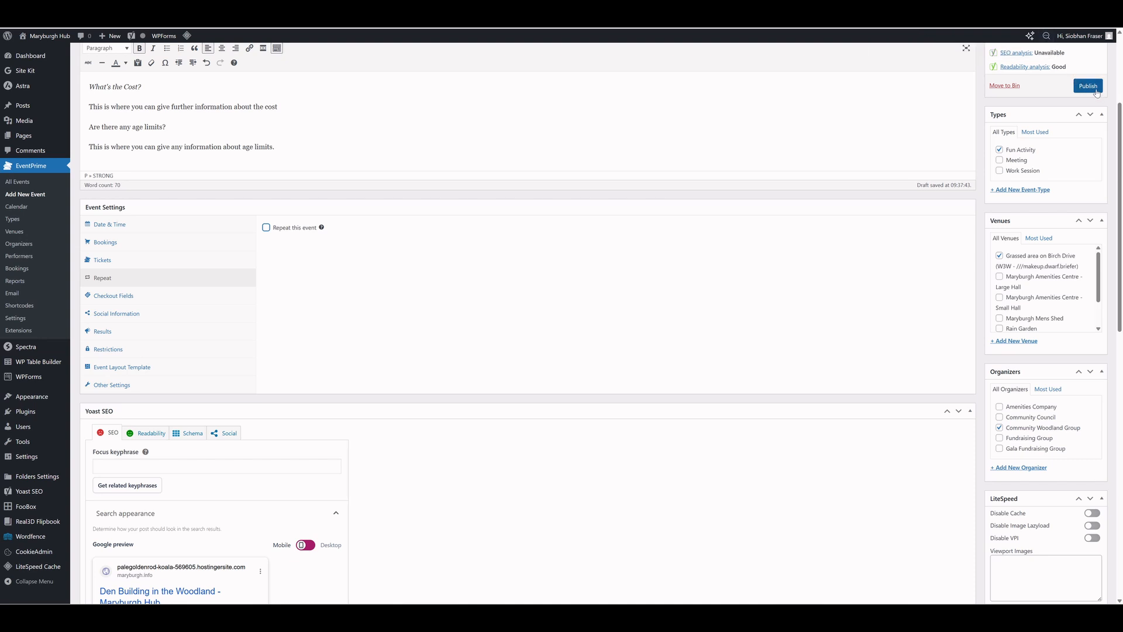
Step: Publish the event and view its published page
{"action": "scroll", "coordinate": [1115, 72], "scroll_direction": "up", "scroll_amount": 2}
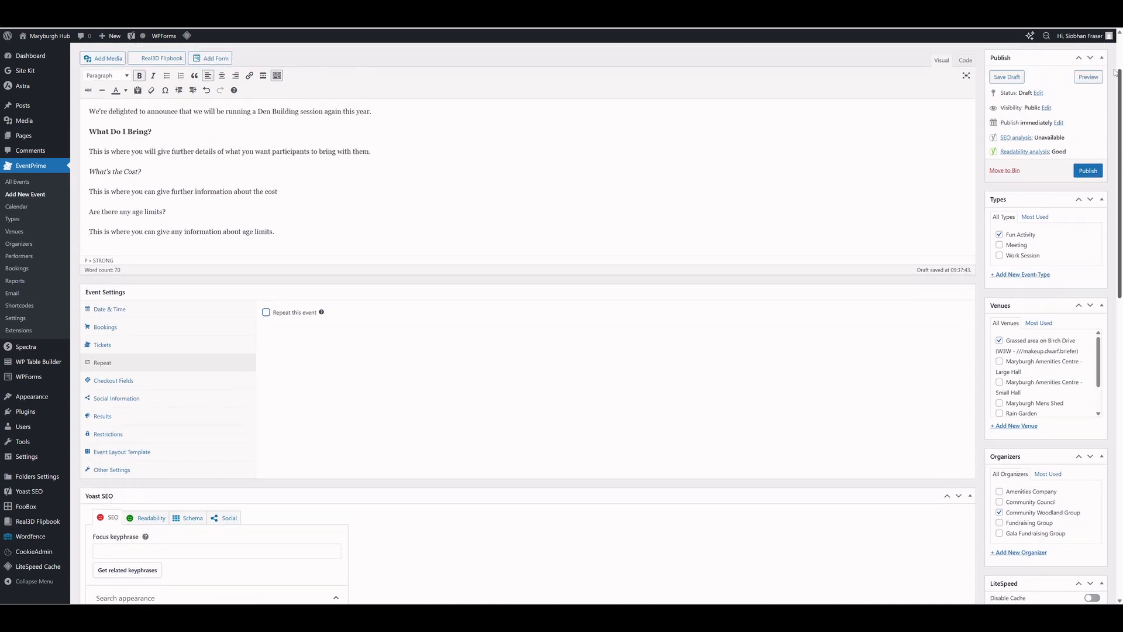
{"action": "scroll", "coordinate": [1114, 72], "scroll_direction": "up", "scroll_amount": 2}
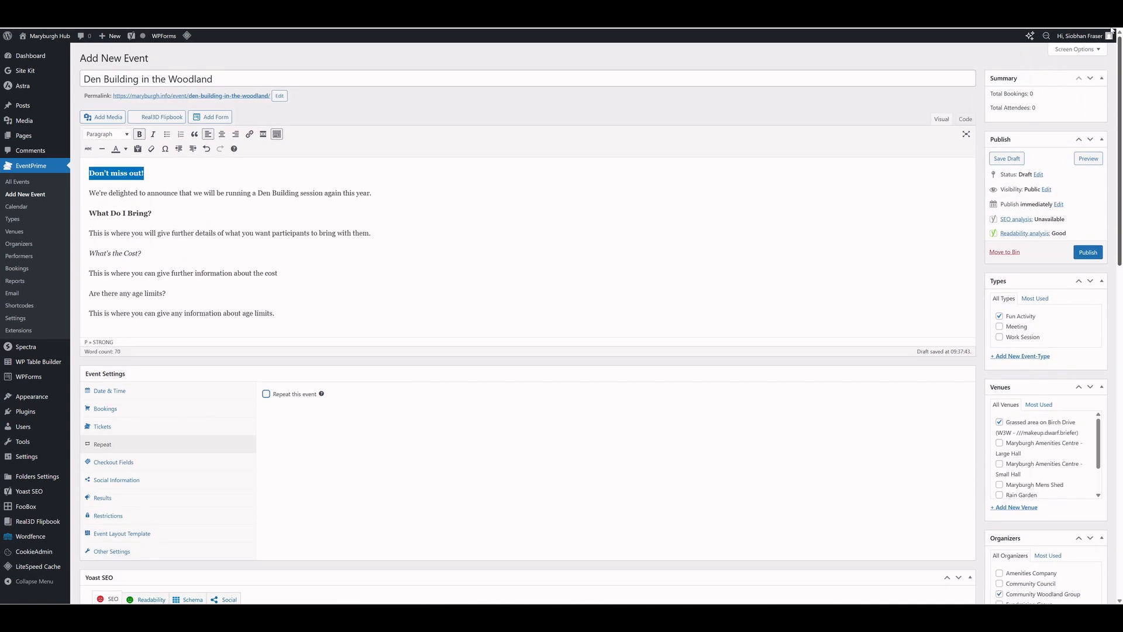
{"action": "left_click", "coordinate": [1086, 255]}
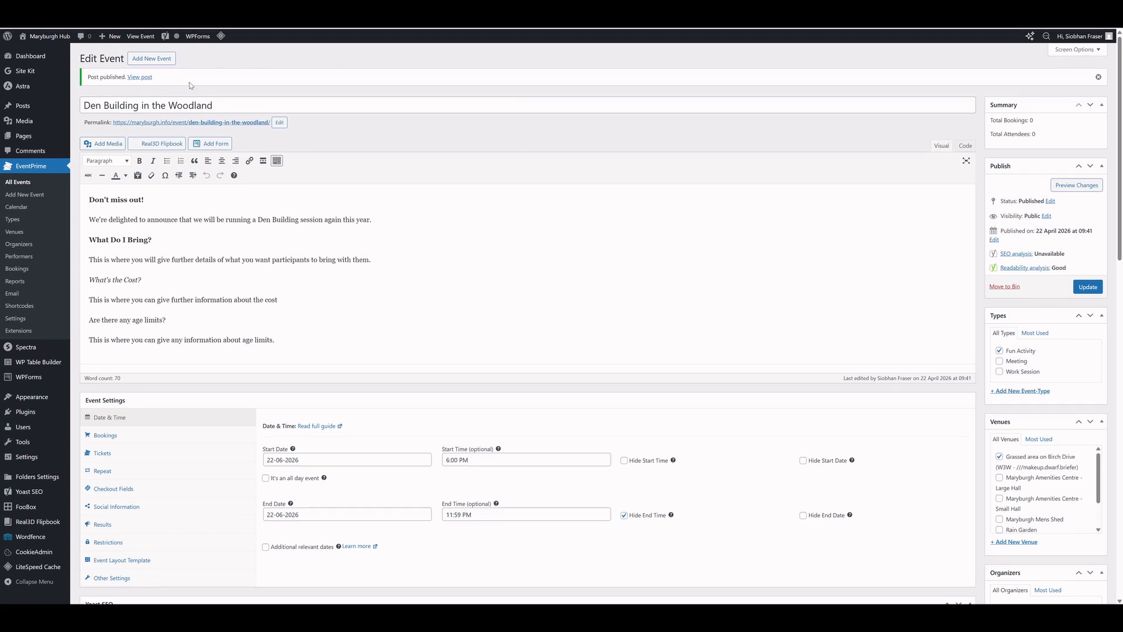
{"action": "left_click", "coordinate": [136, 78]}
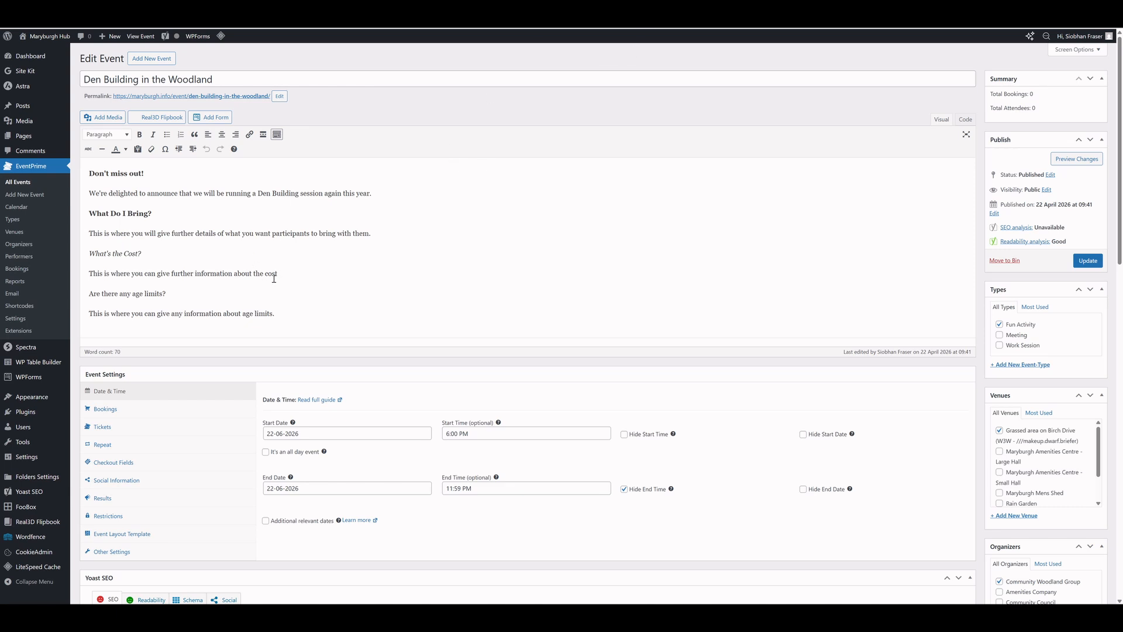
Step: Make the "What's the Cost?" line bold instead of italic and update the published event
{"action": "left_click_drag", "start_coordinate": [153, 252], "coordinate": [89, 255]}
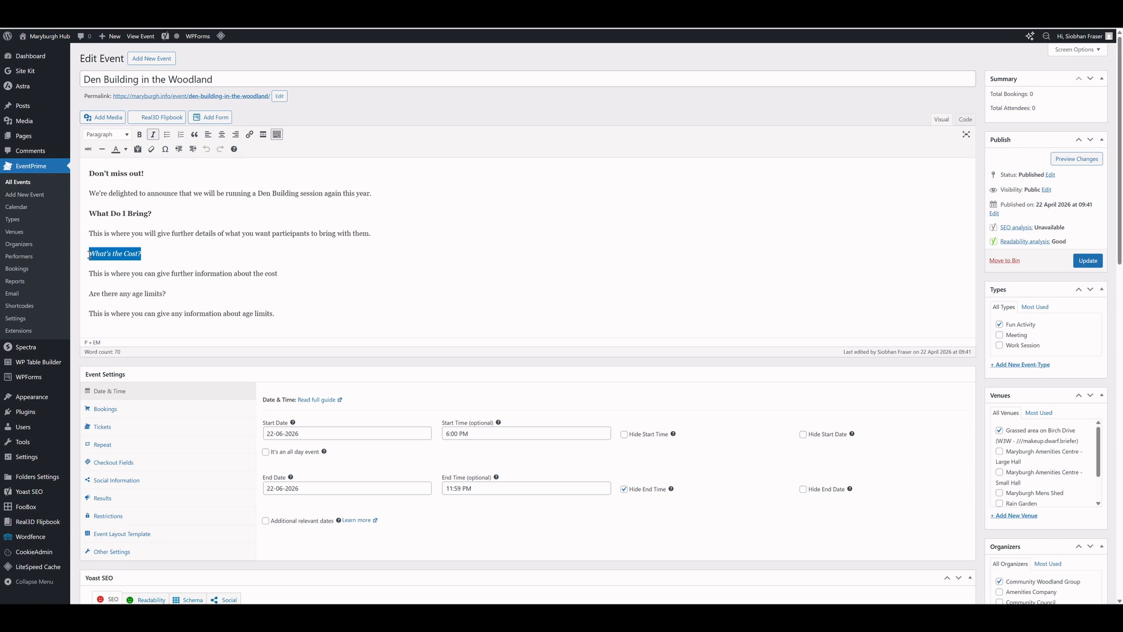
{"action": "left_click", "coordinate": [139, 135]}
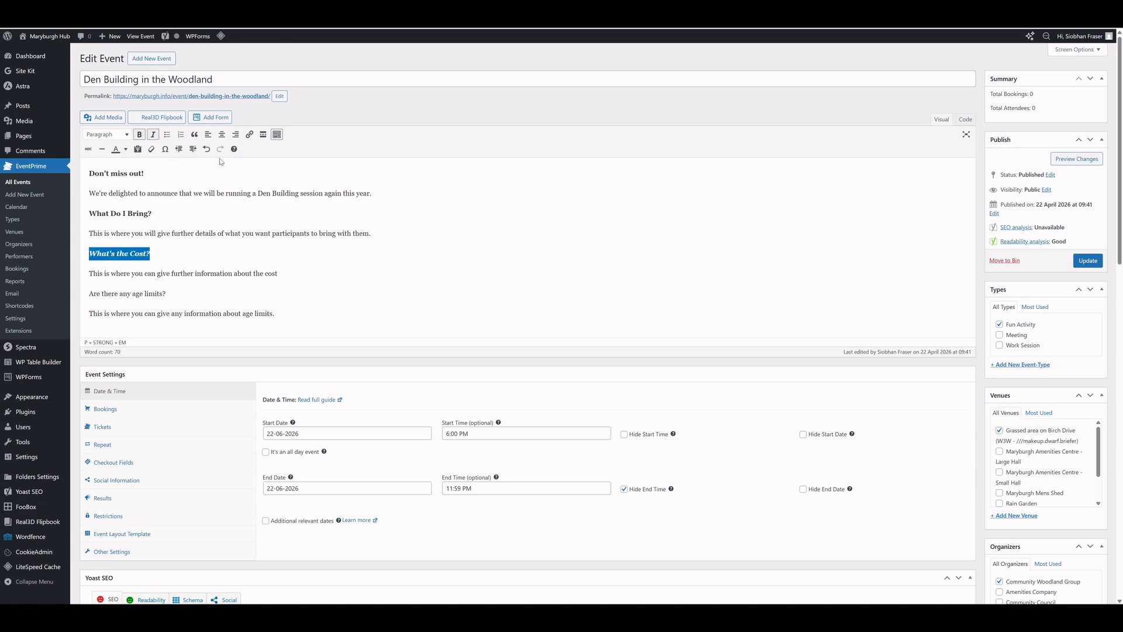
{"action": "left_click", "coordinate": [152, 134]}
{"action": "left_click", "coordinate": [1086, 263]}
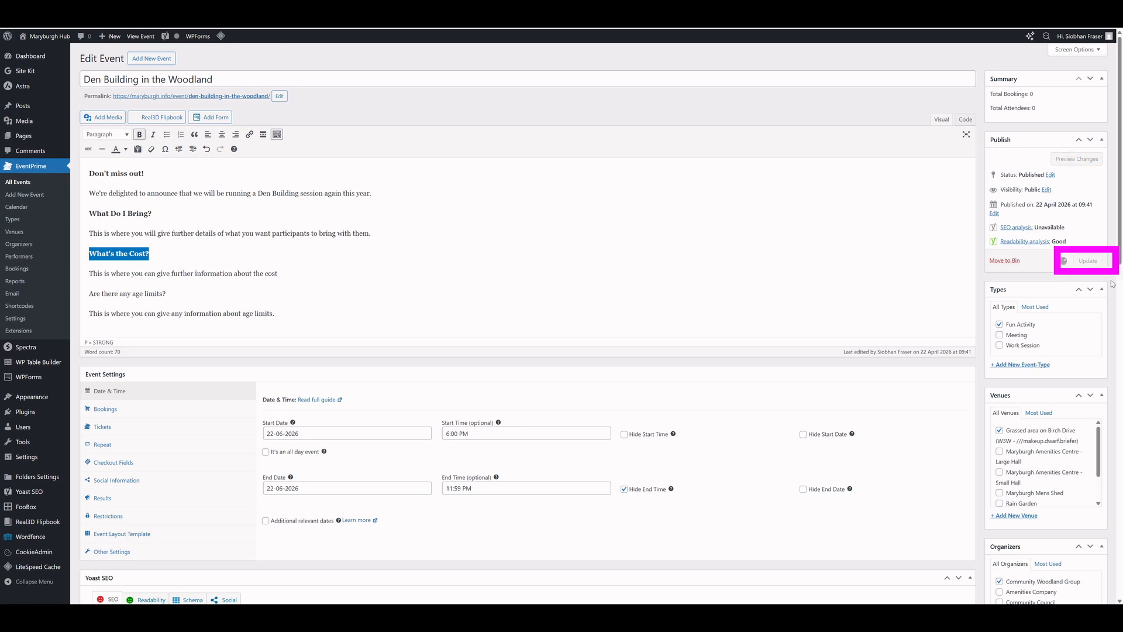